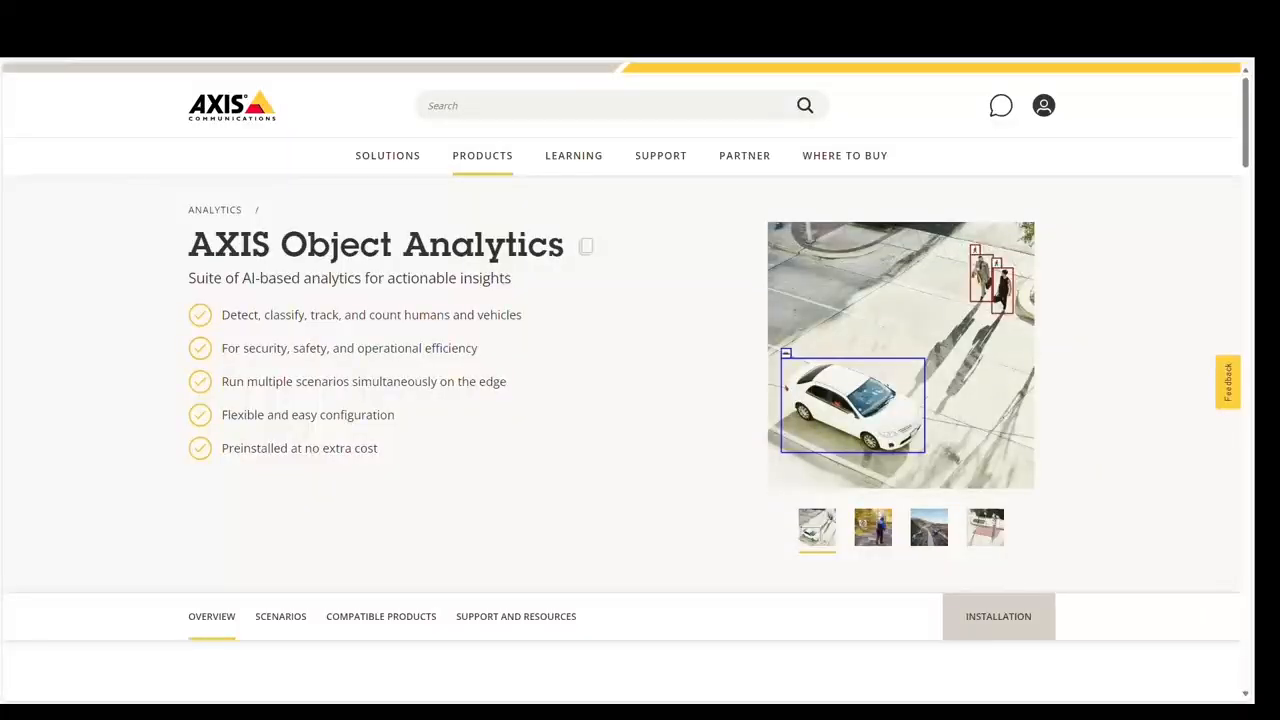
- Browse the AXIS Object Analytics product page down to its included scenarios
scroll(610, 505, "down", 2)
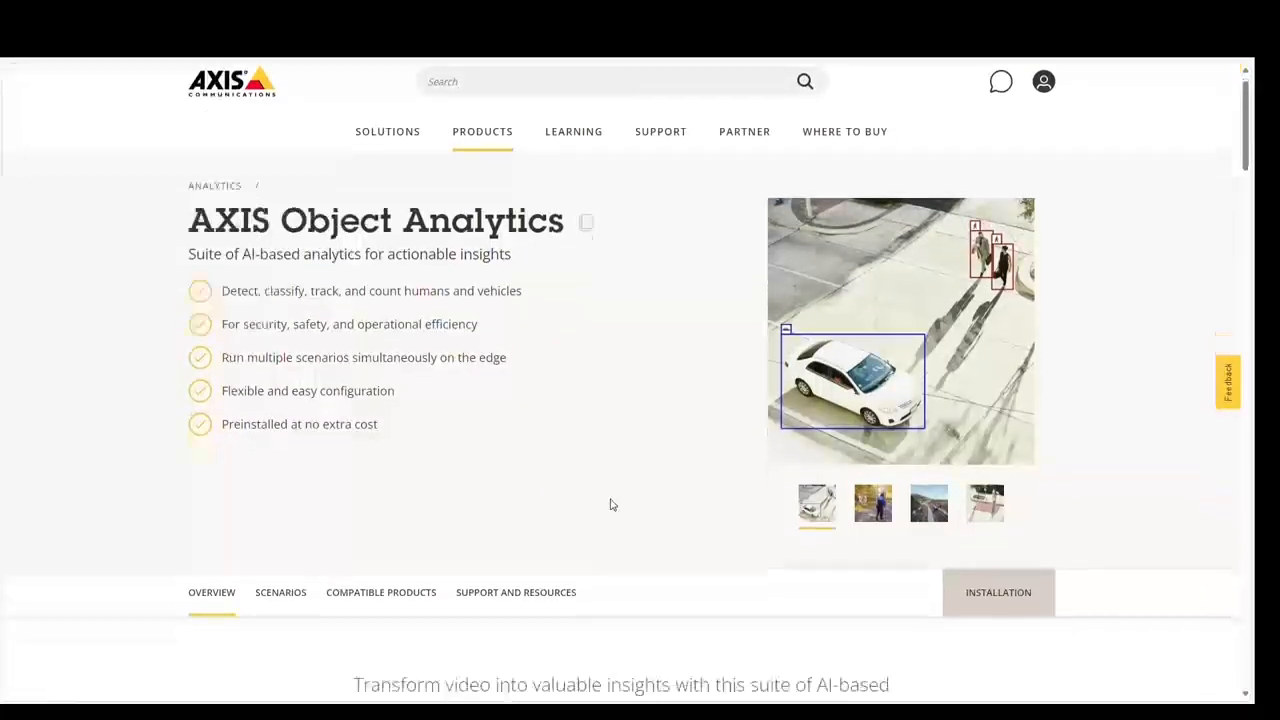
scroll(612, 505, "down", 9)
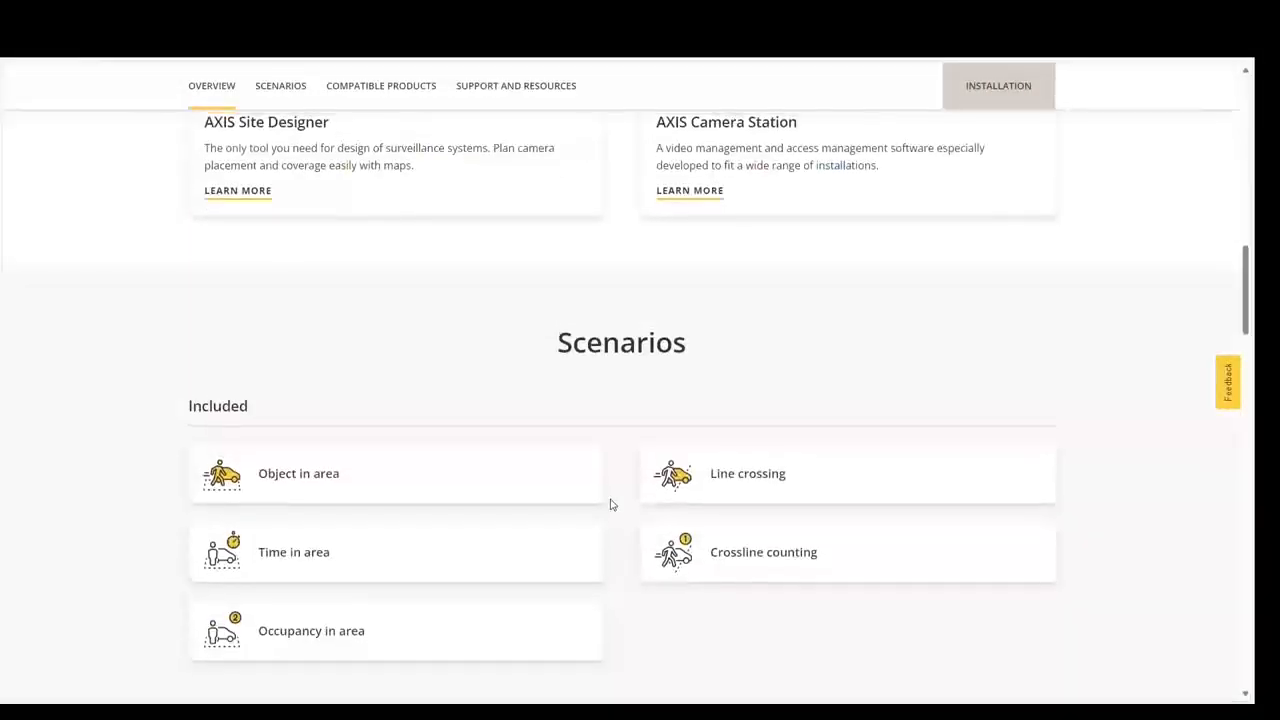
scroll(609, 503, "up", 1)
scroll(546, 464, "down", 1)
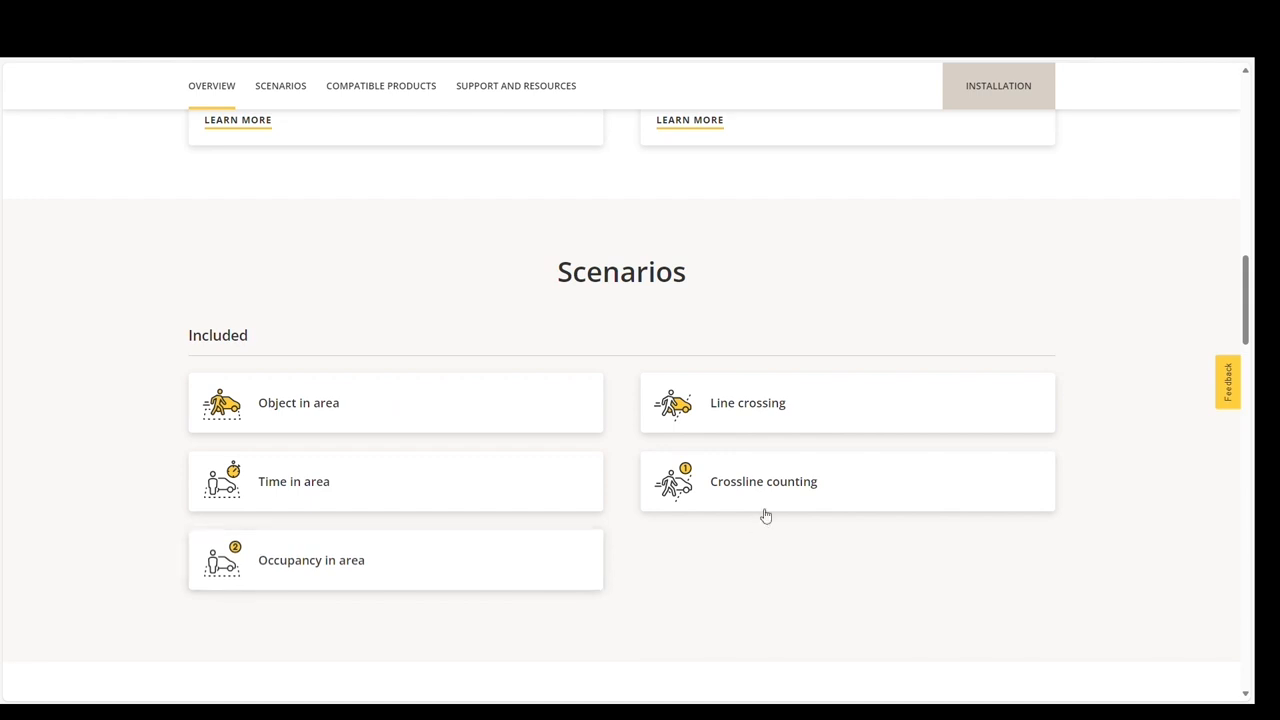
scroll(800, 494, "down", 6)
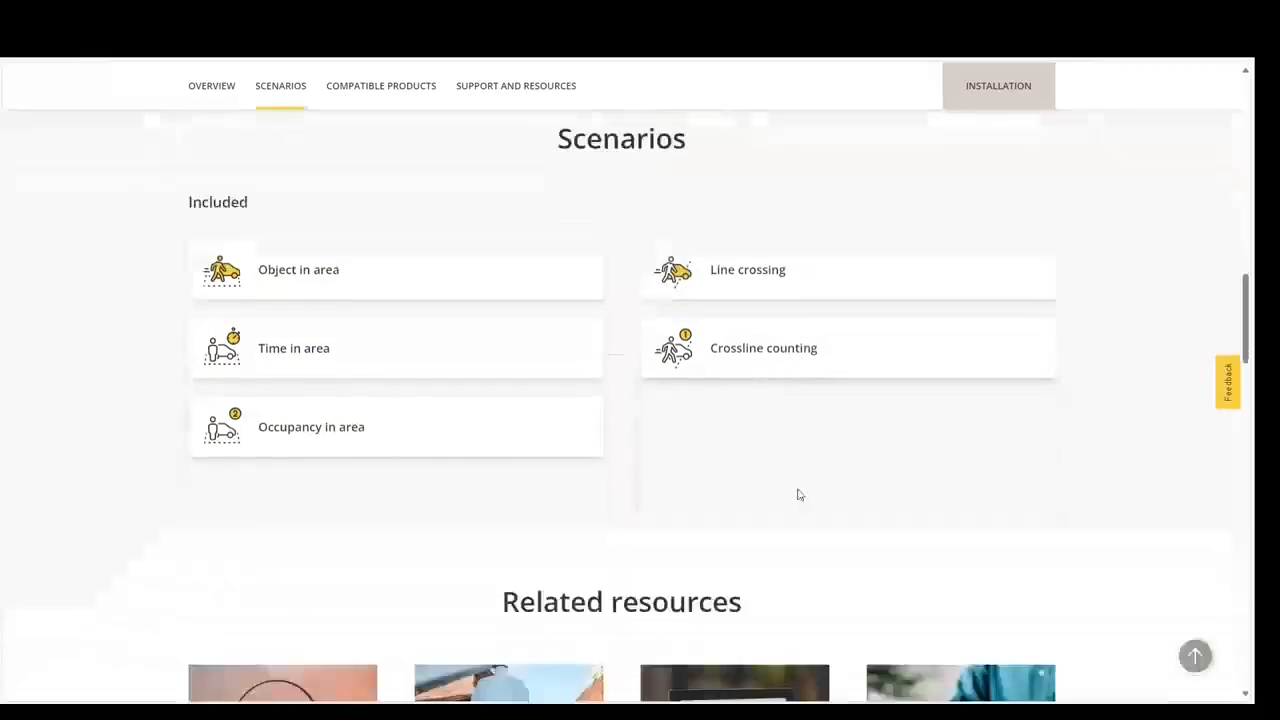
scroll(803, 494, "down", 5)
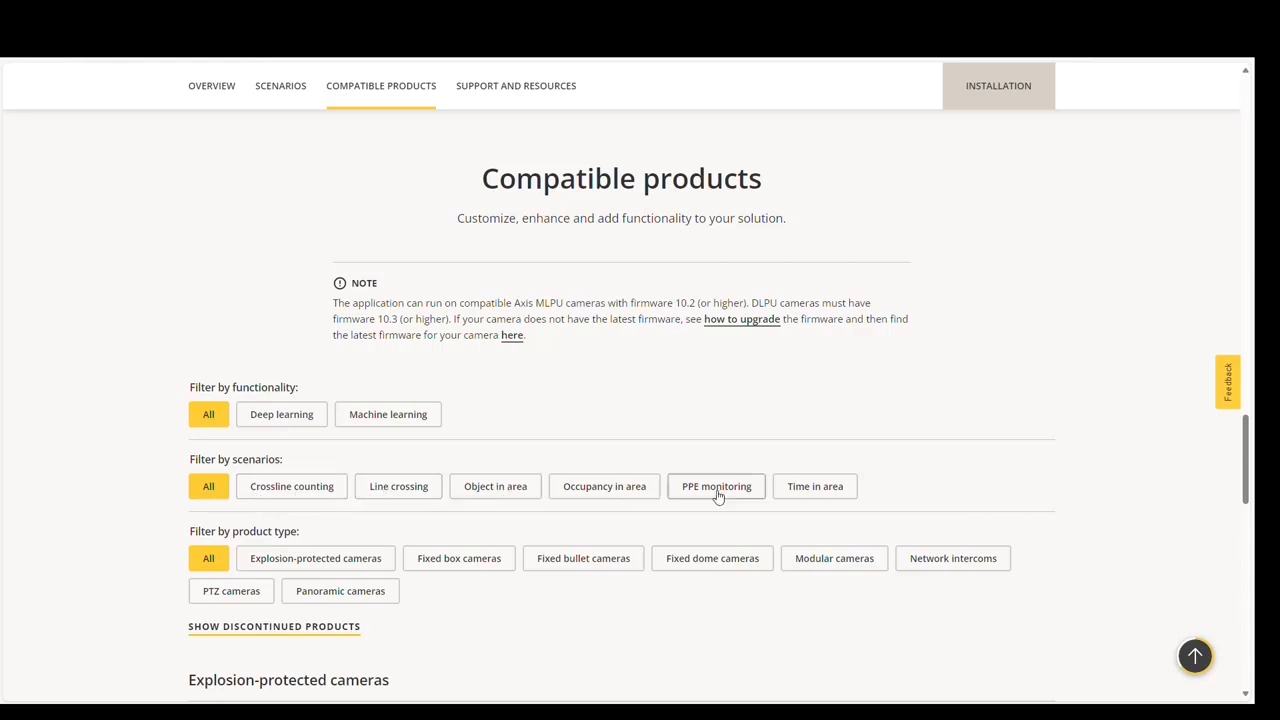
- Filter the compatible products by the Crossline counting scenario and review the listed cameras
left_click(311, 494)
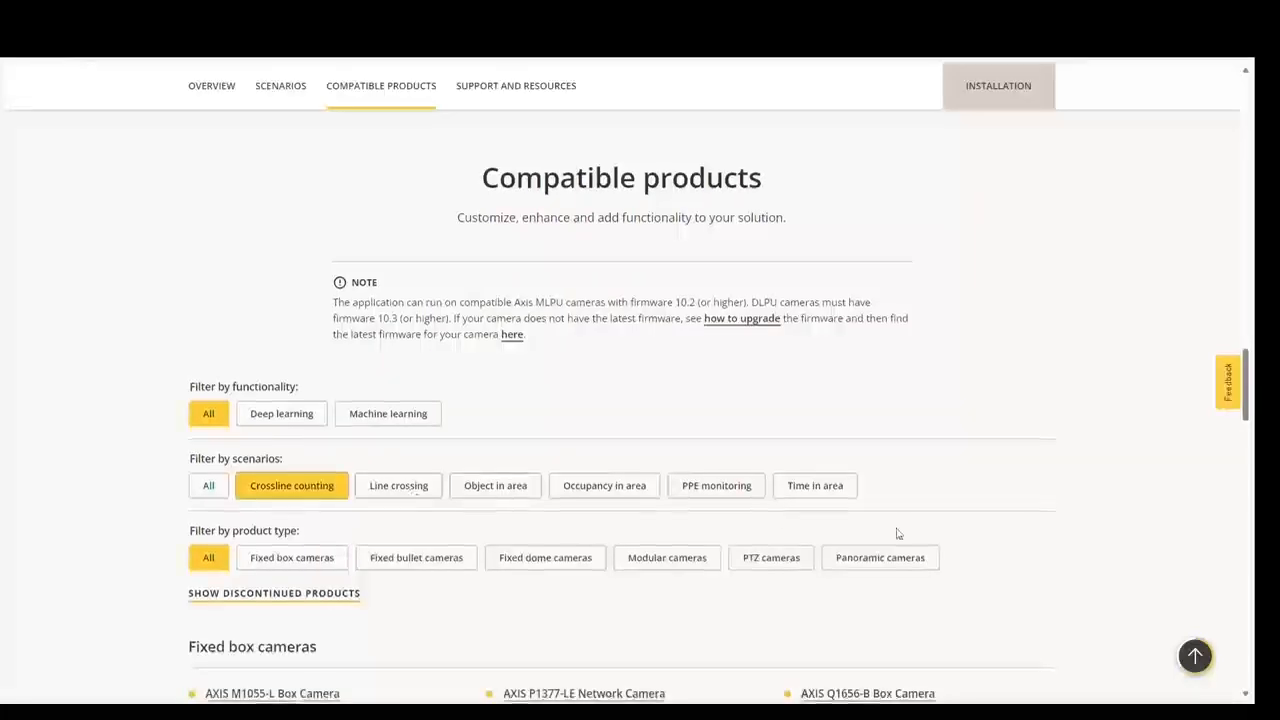
scroll(894, 534, "down", 4)
scroll(901, 535, "down", 4)
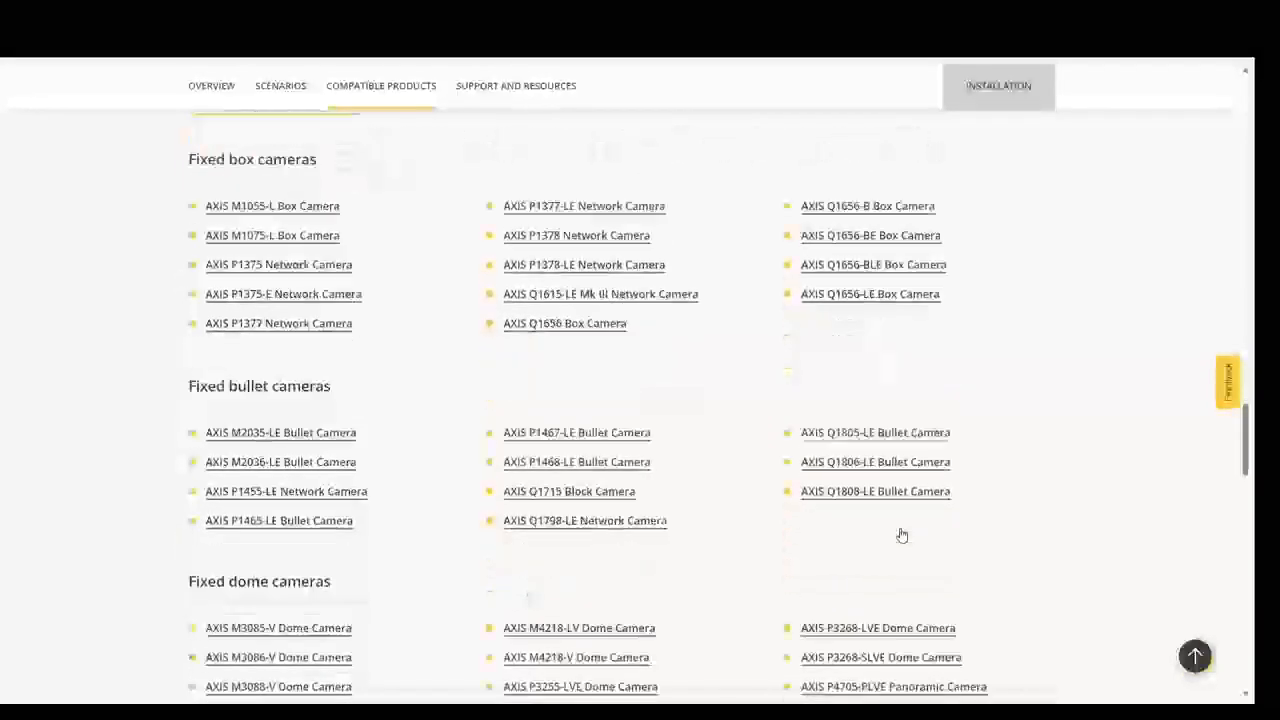
scroll(901, 535, "down", 4)
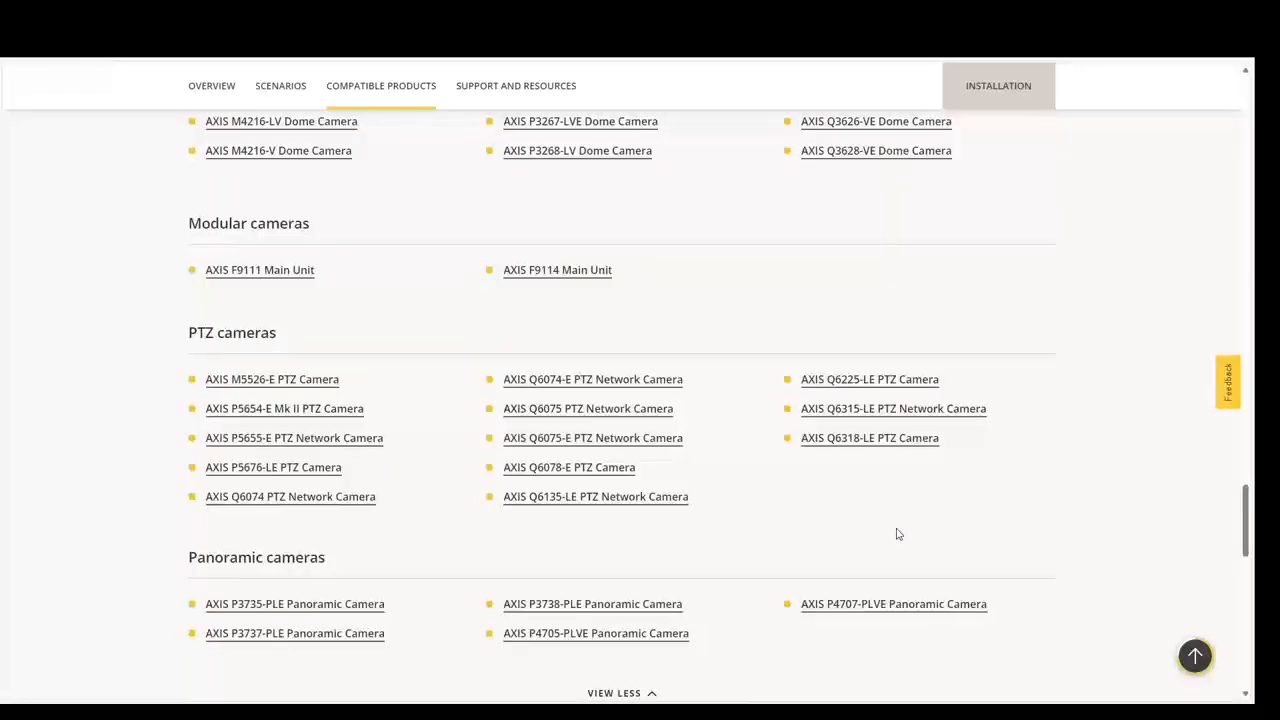
scroll(897, 534, "down", 3)
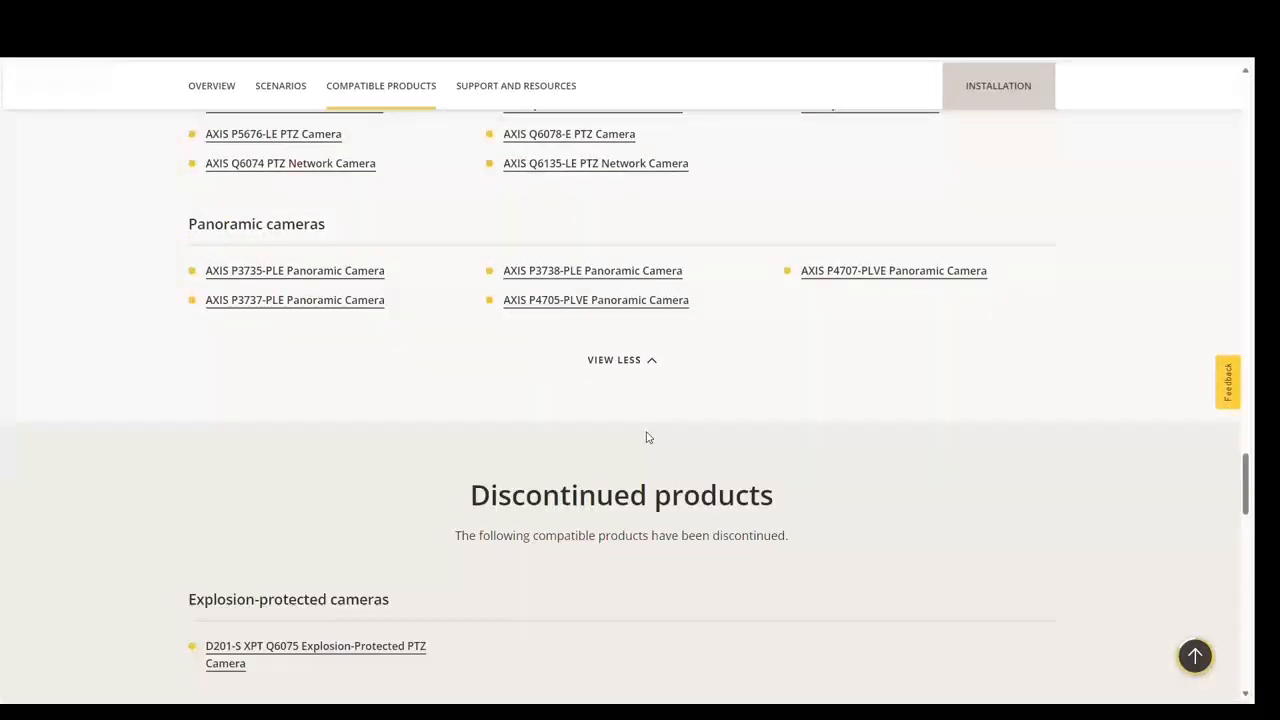
scroll(647, 437, "down", 5)
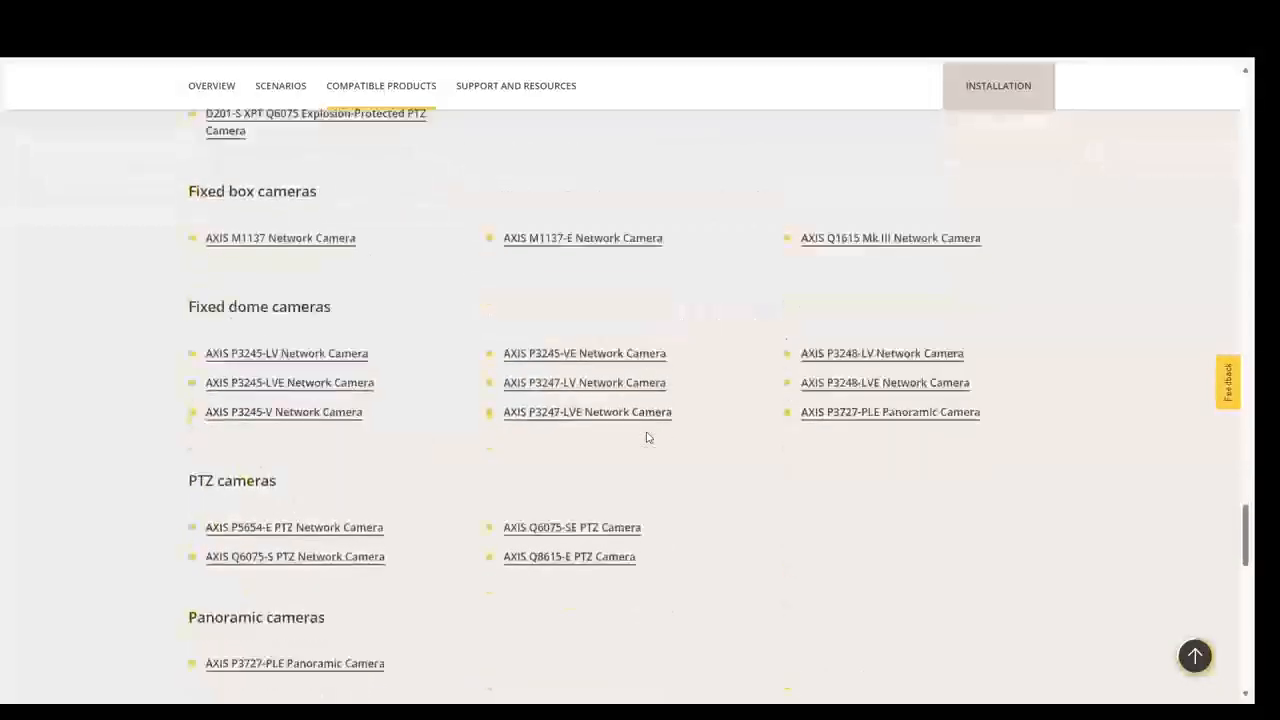
scroll(647, 437, "up", 12)
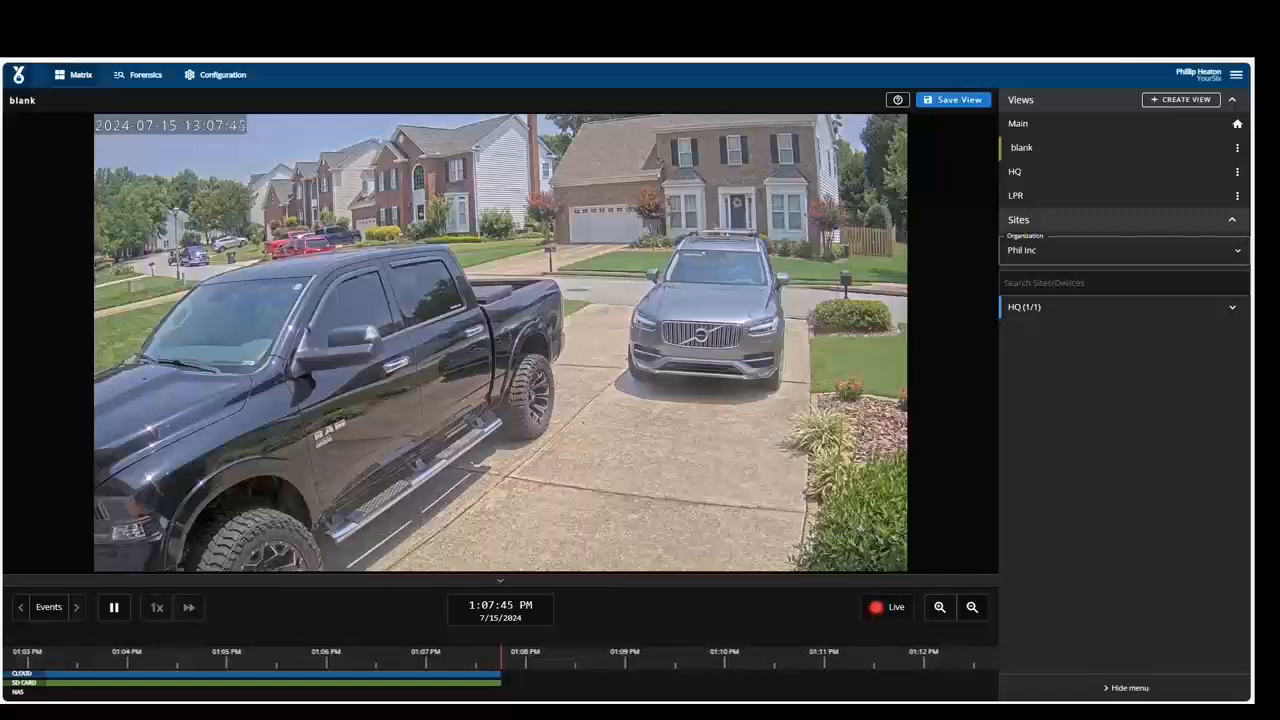
- Open the test 1 device's configuration and start the AXIS Object Analytics application
left_click(222, 76)
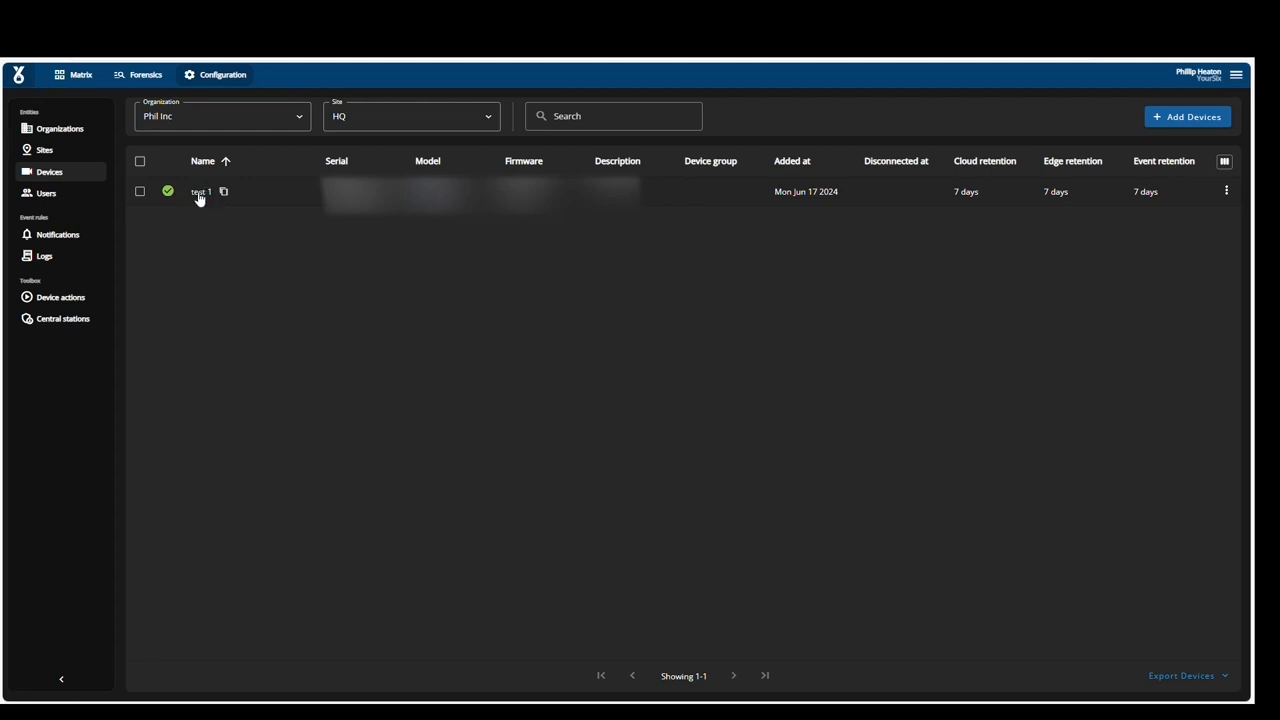
left_click(195, 195)
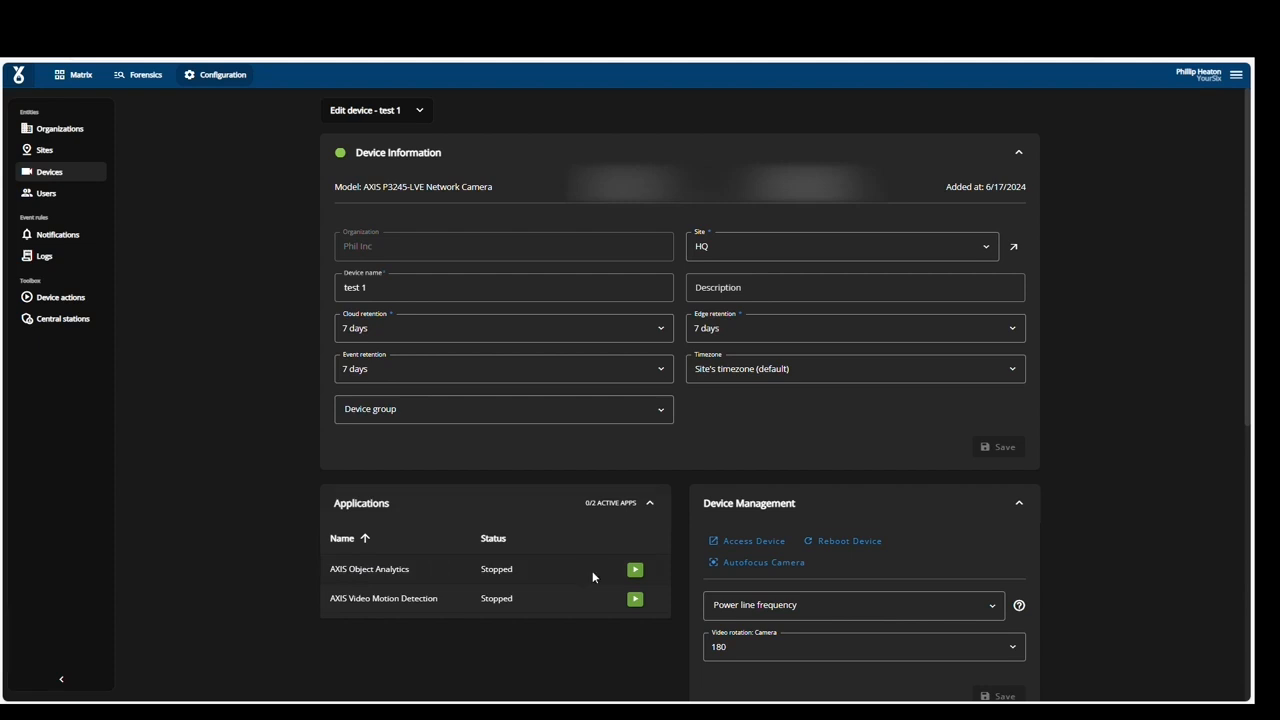
left_click(635, 570)
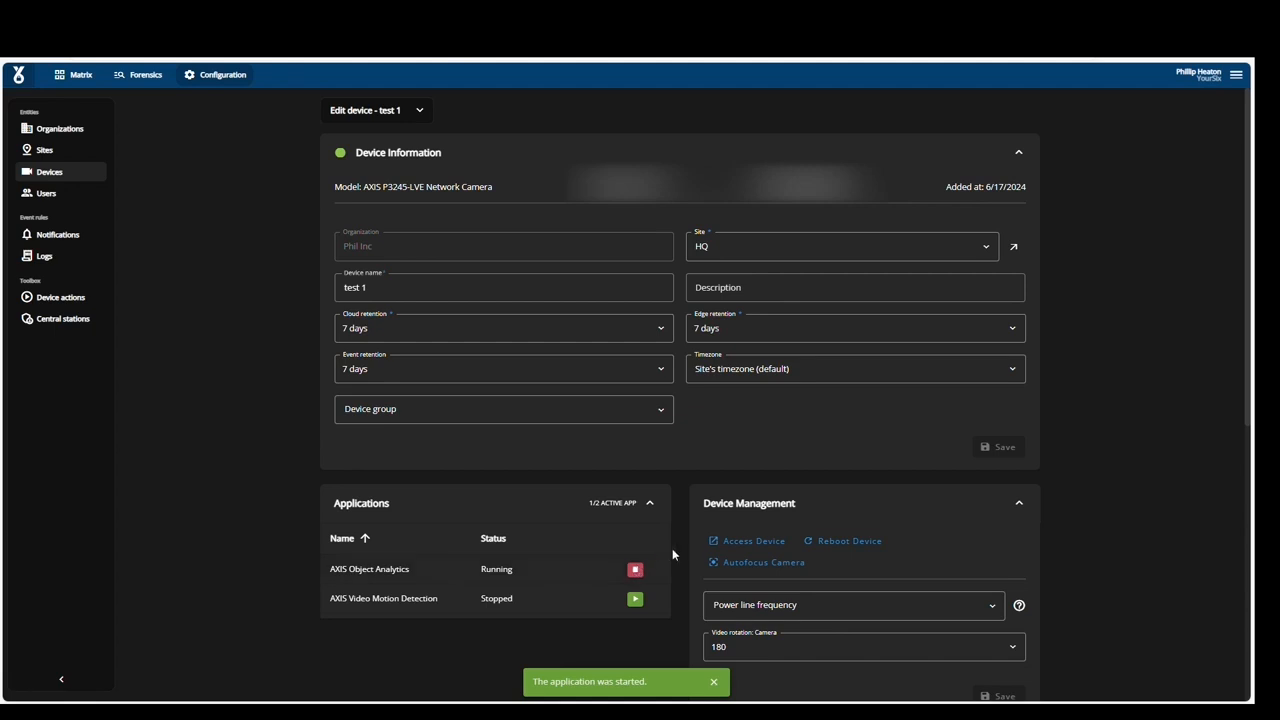
- Access the camera's web interface and open the AXIS Object Analytics app from its apps list
left_click(768, 547)
left_click(729, 423)
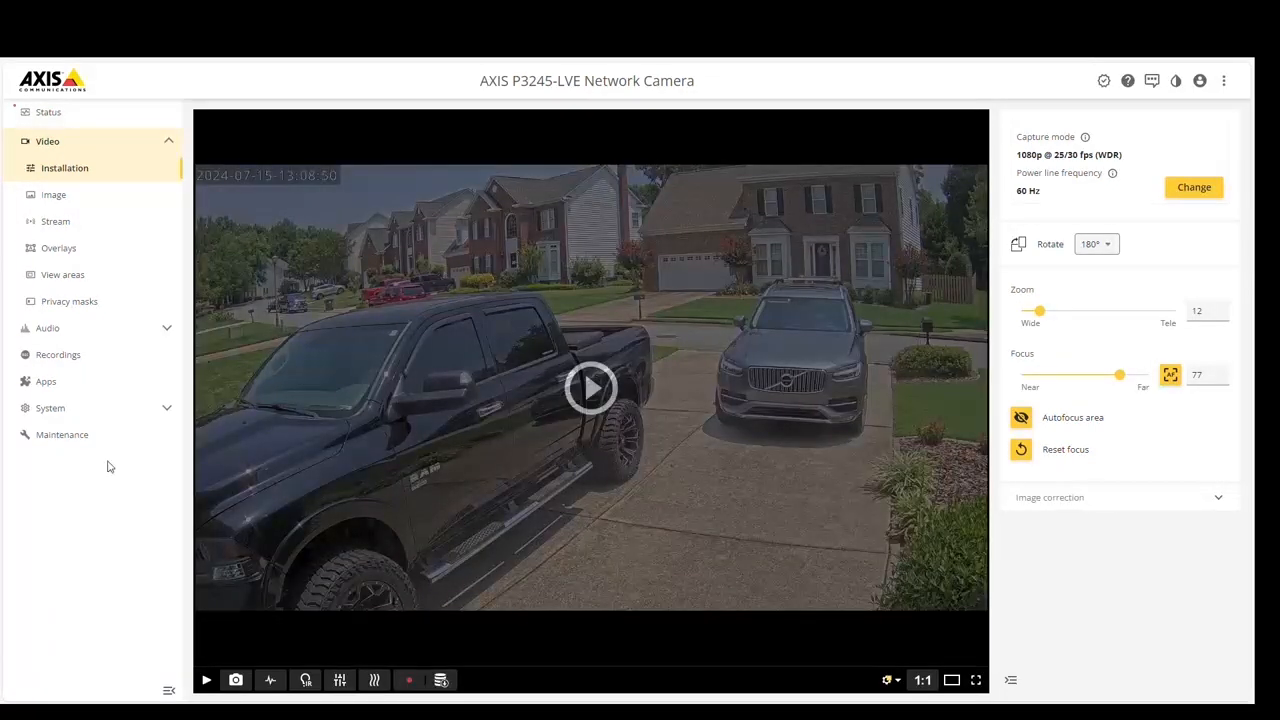
left_click(66, 388)
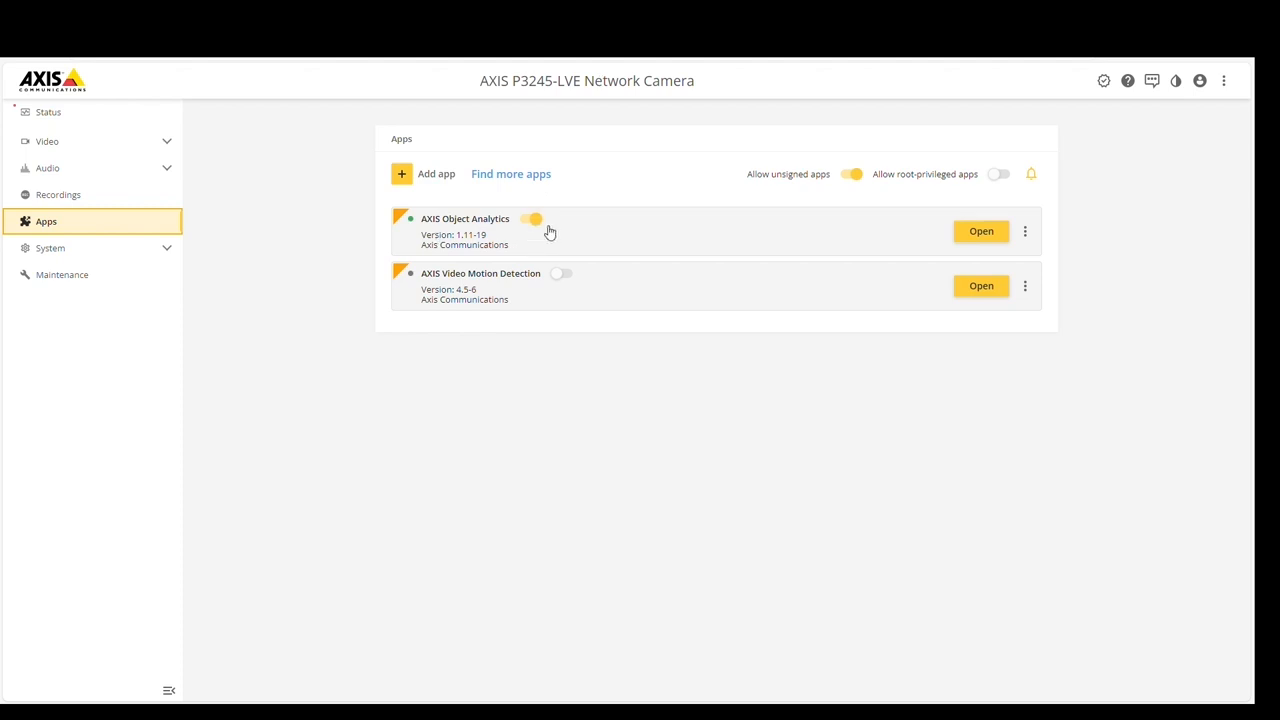
left_click(981, 232)
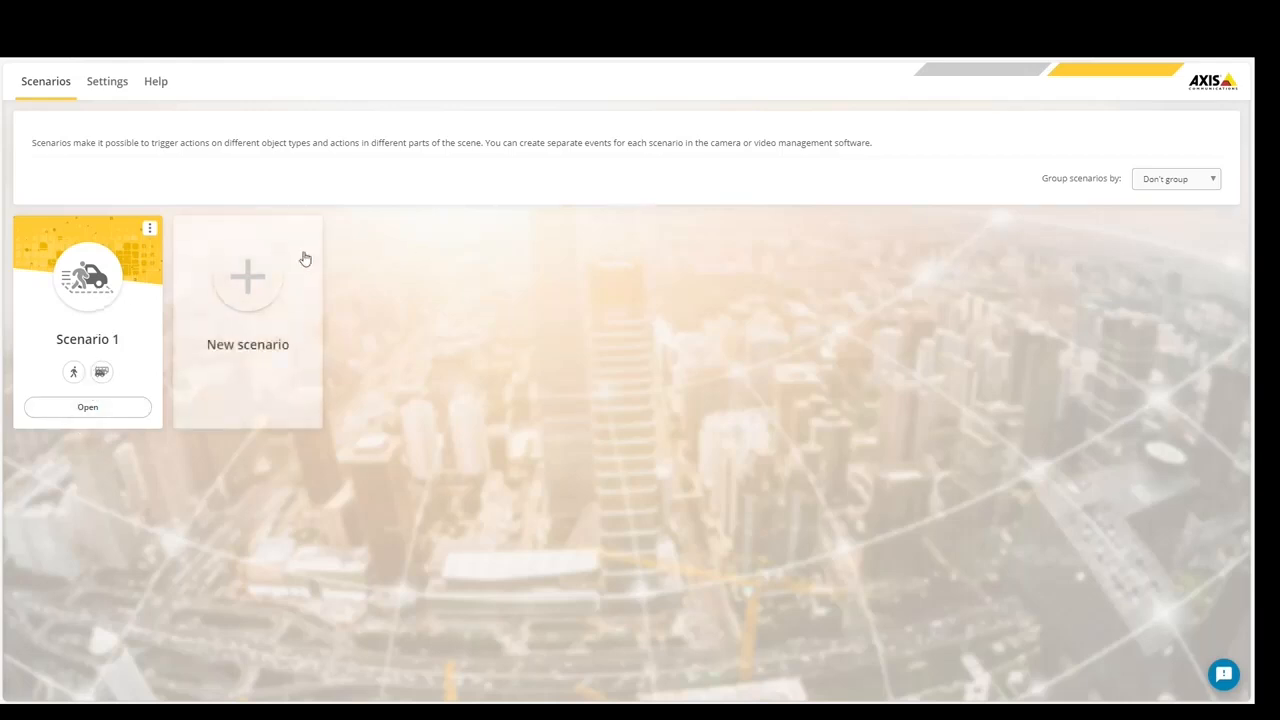
- Create a new Crossline counting scenario that counts Human objects
left_click(263, 289)
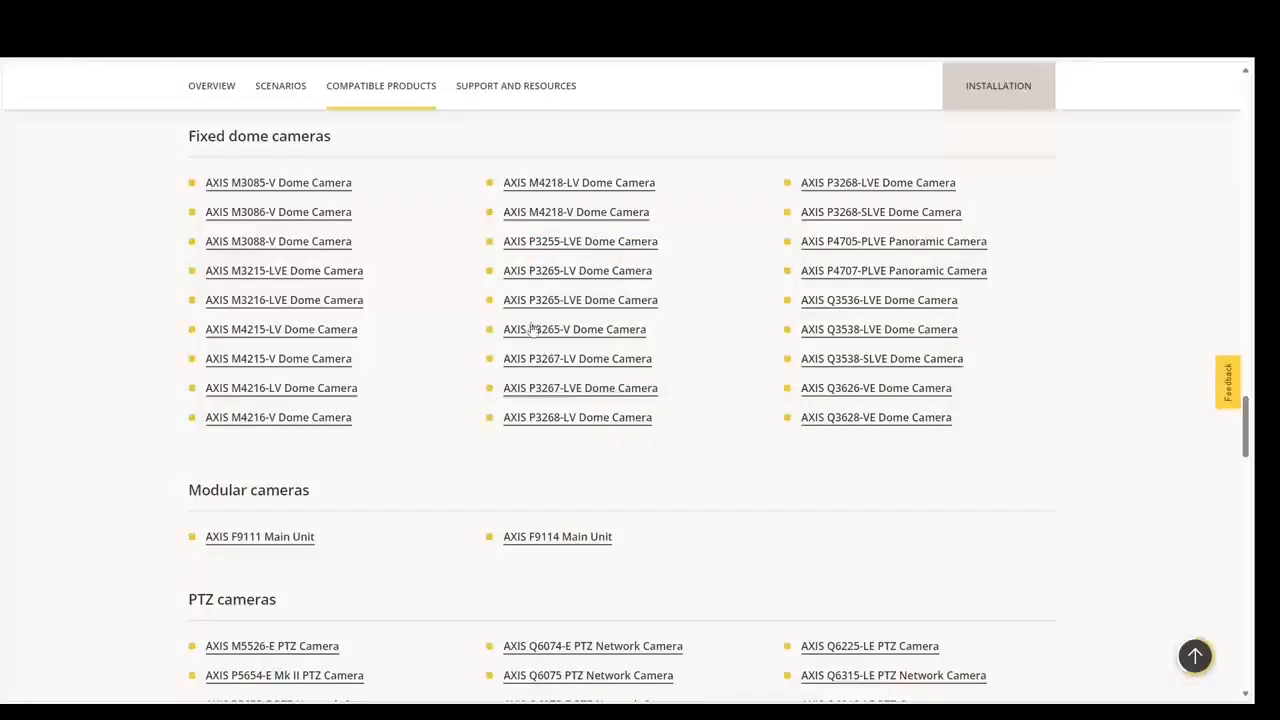
scroll(531, 329, "up", 10)
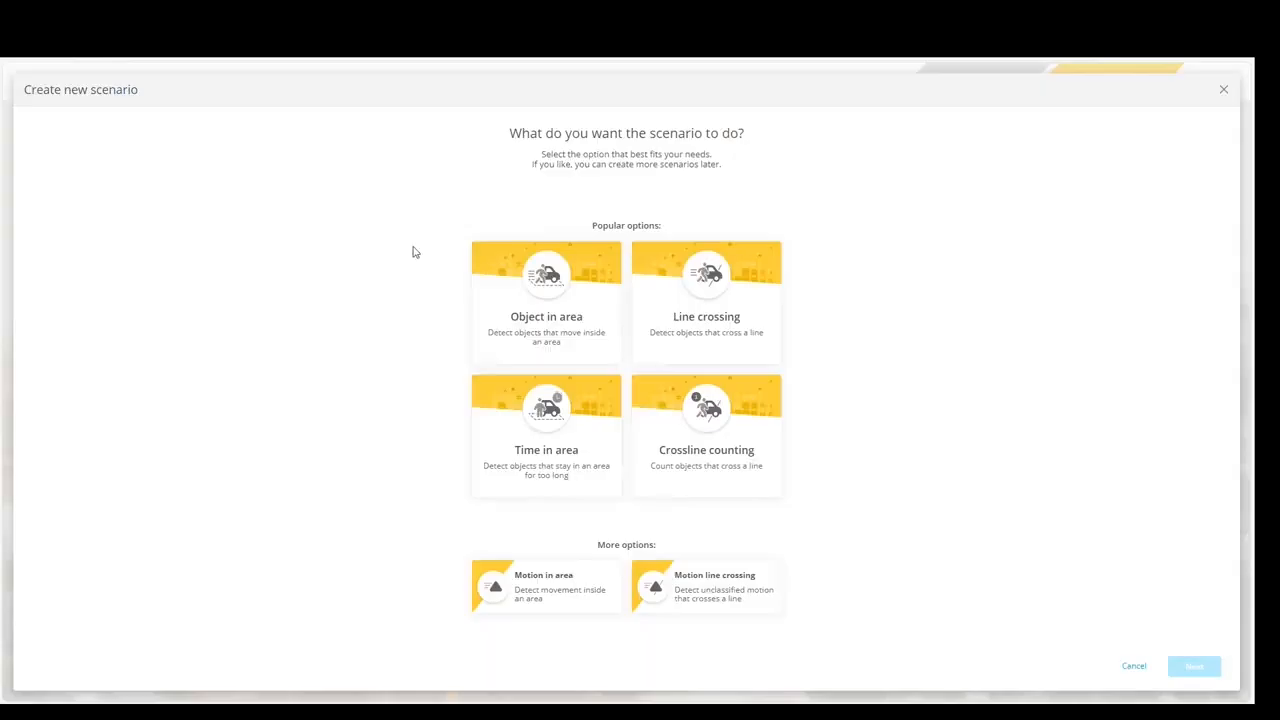
left_click(752, 470)
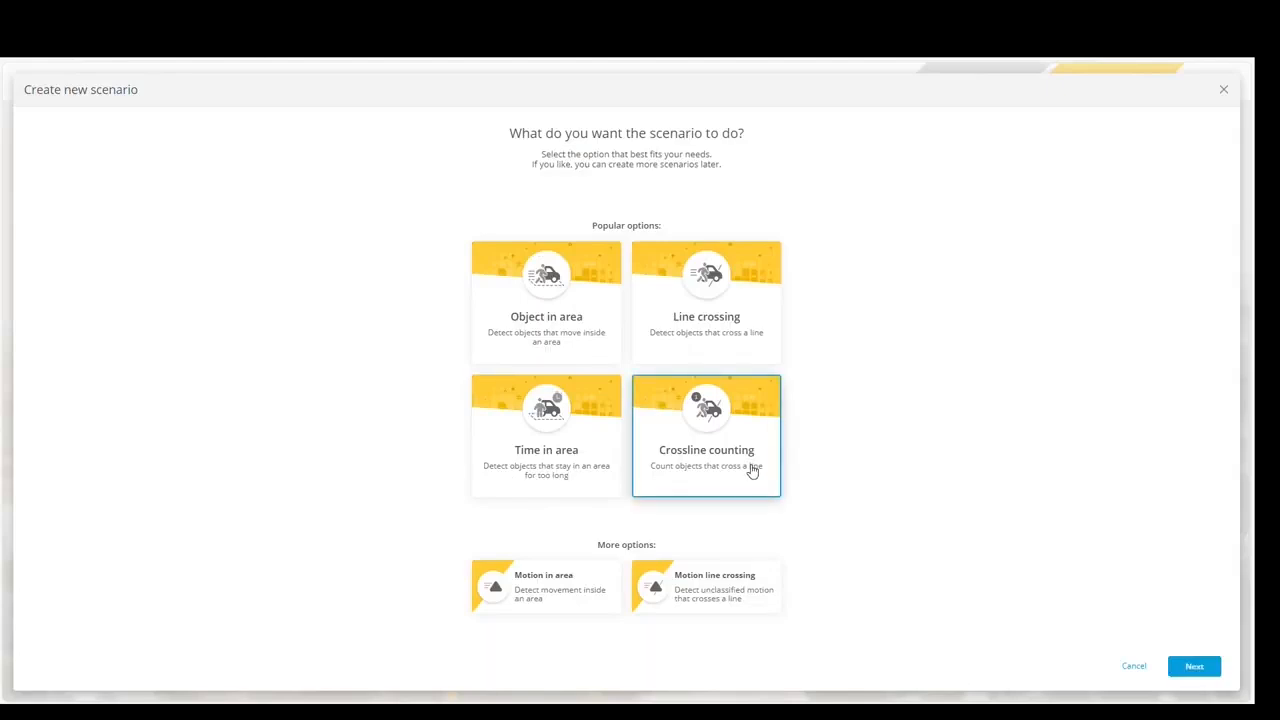
left_click(1196, 667)
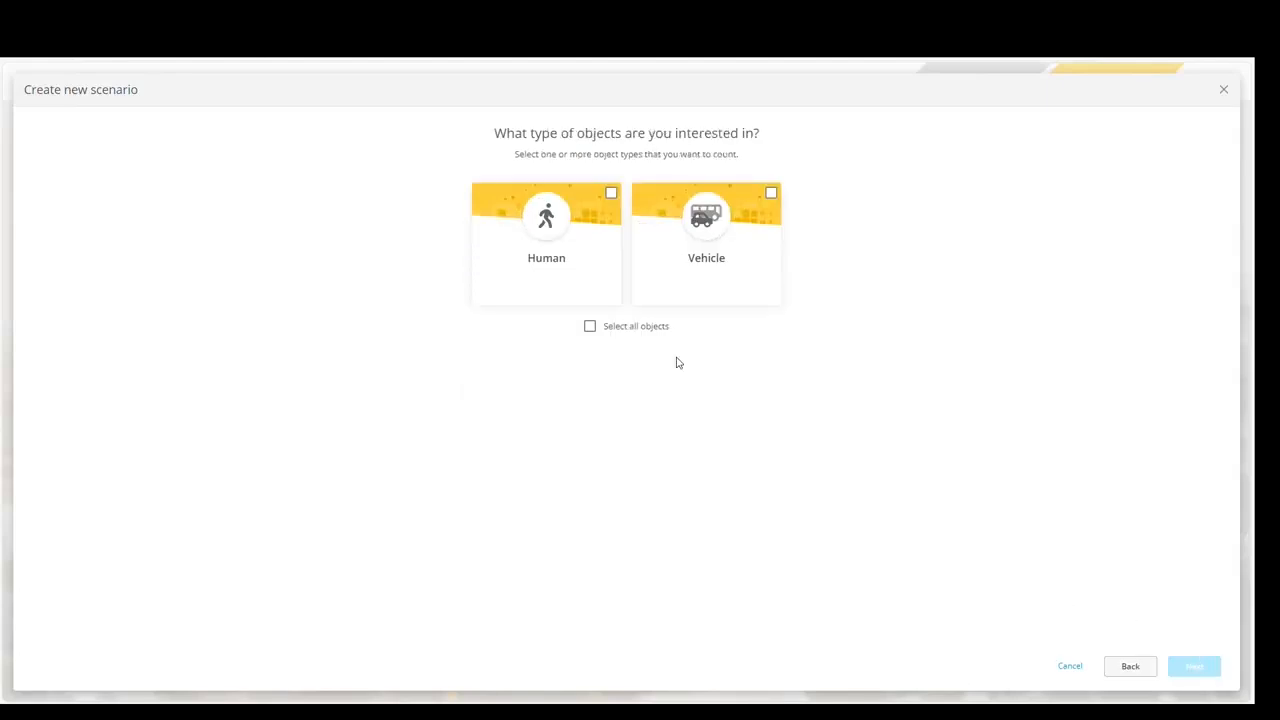
left_click(562, 260)
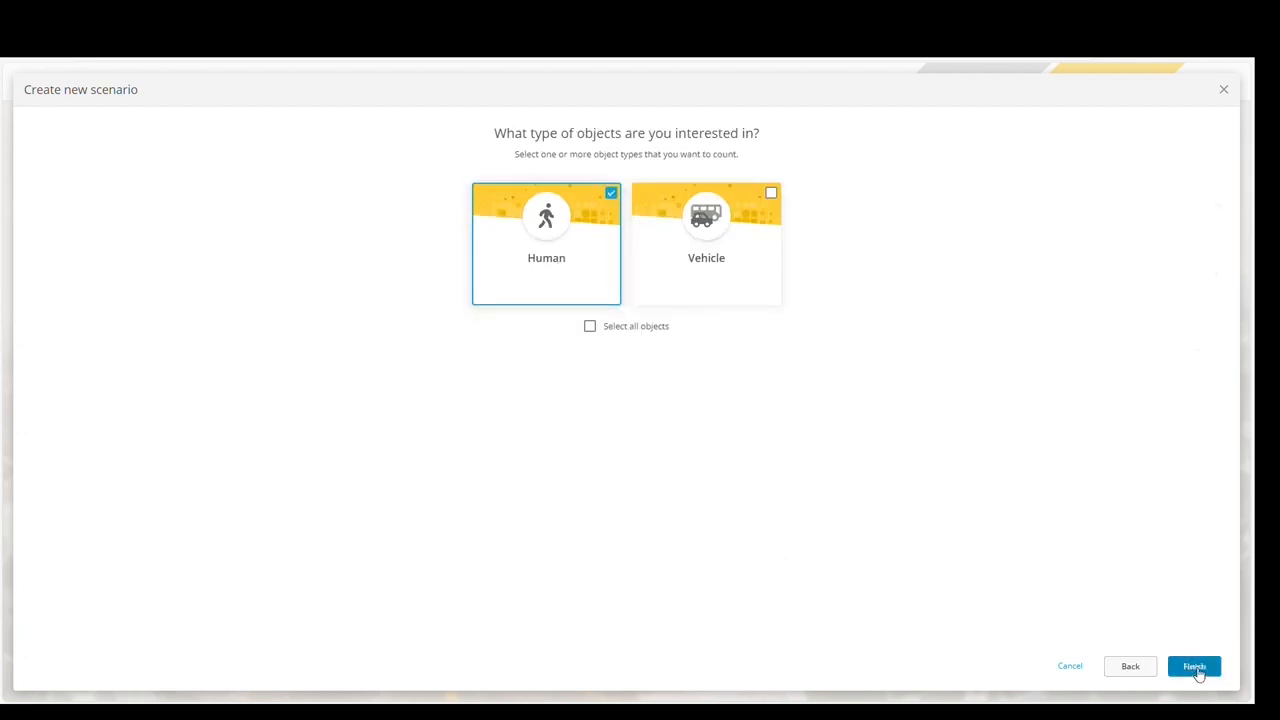
left_click(1196, 668)
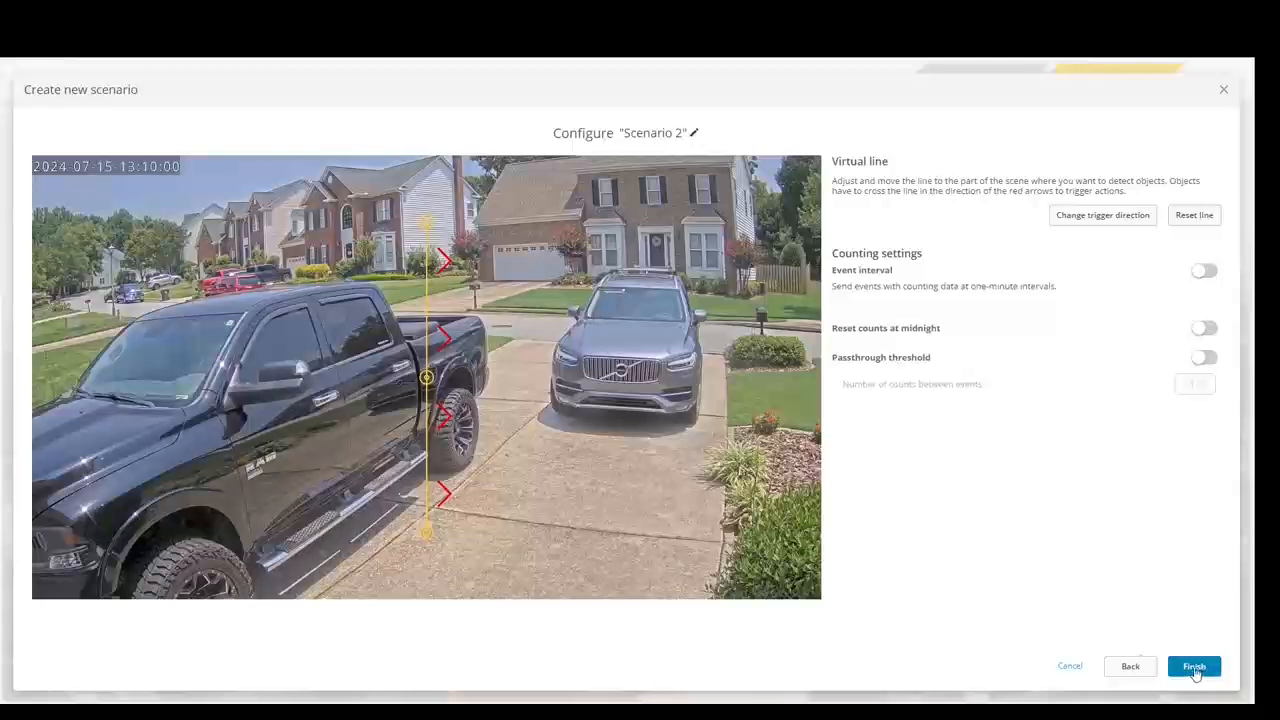
- Move the virtual line to run horizontally across the lower driveway, then finish the scenario
left_click_drag(434, 541, 728, 562)
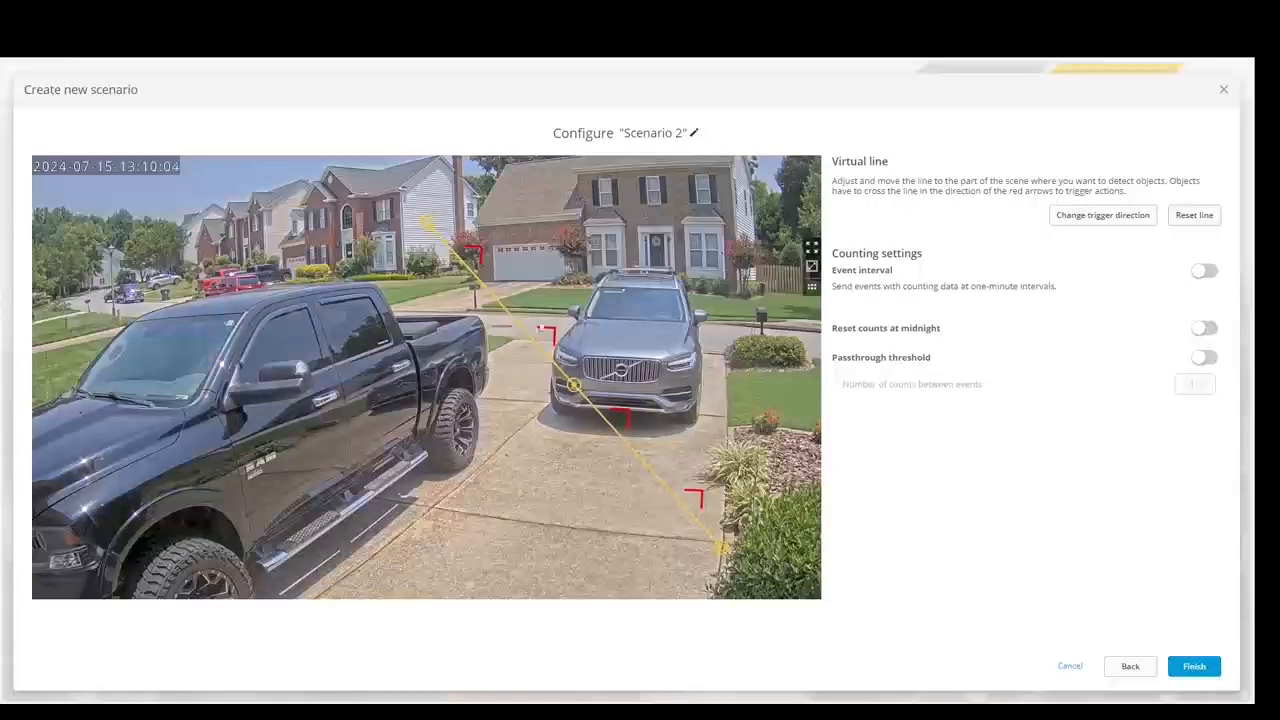
left_click_drag(428, 222, 444, 326)
left_click_drag(455, 507, 426, 515)
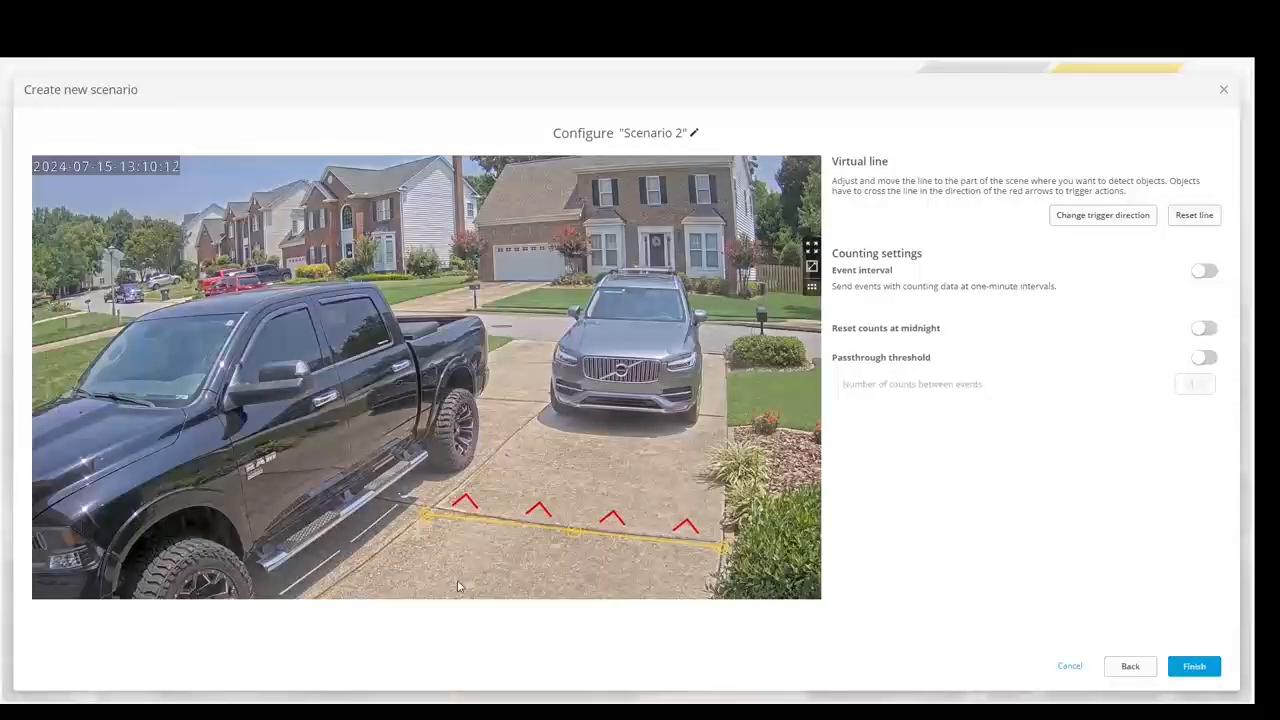
left_click(1203, 678)
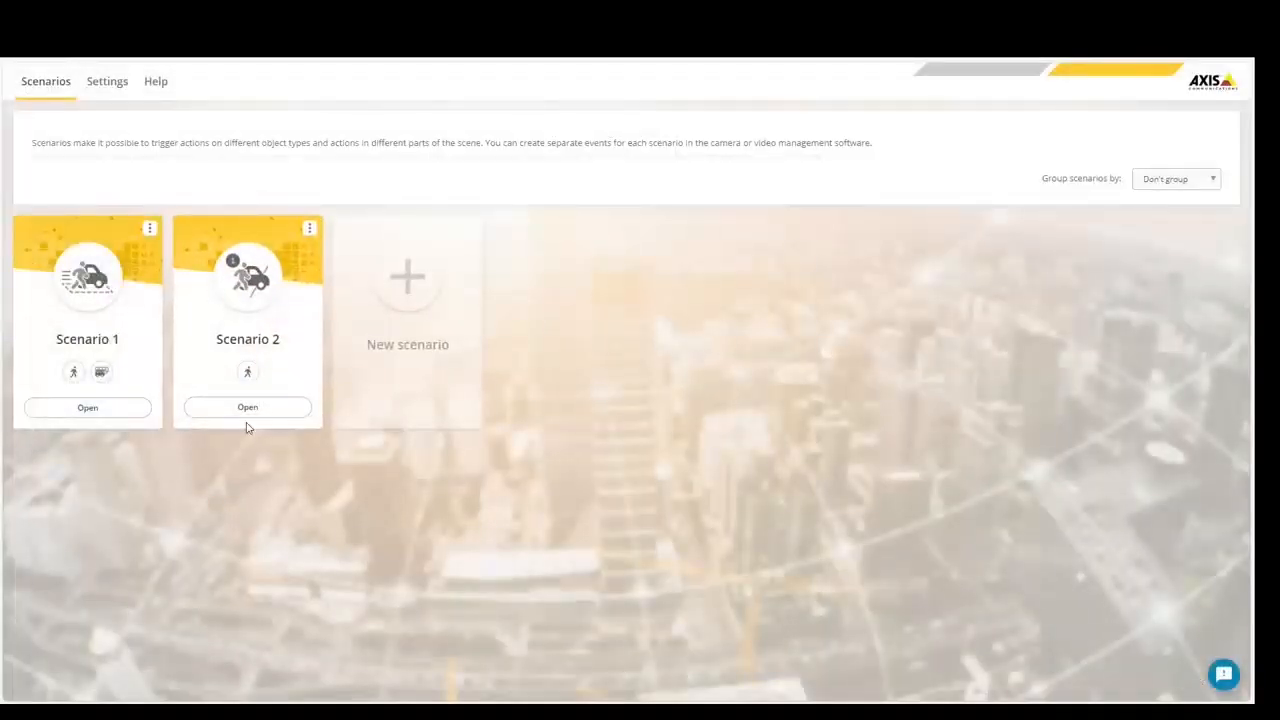
- Set the metadata overlay video resolution to 1280x720 in the app settings
left_click(116, 89)
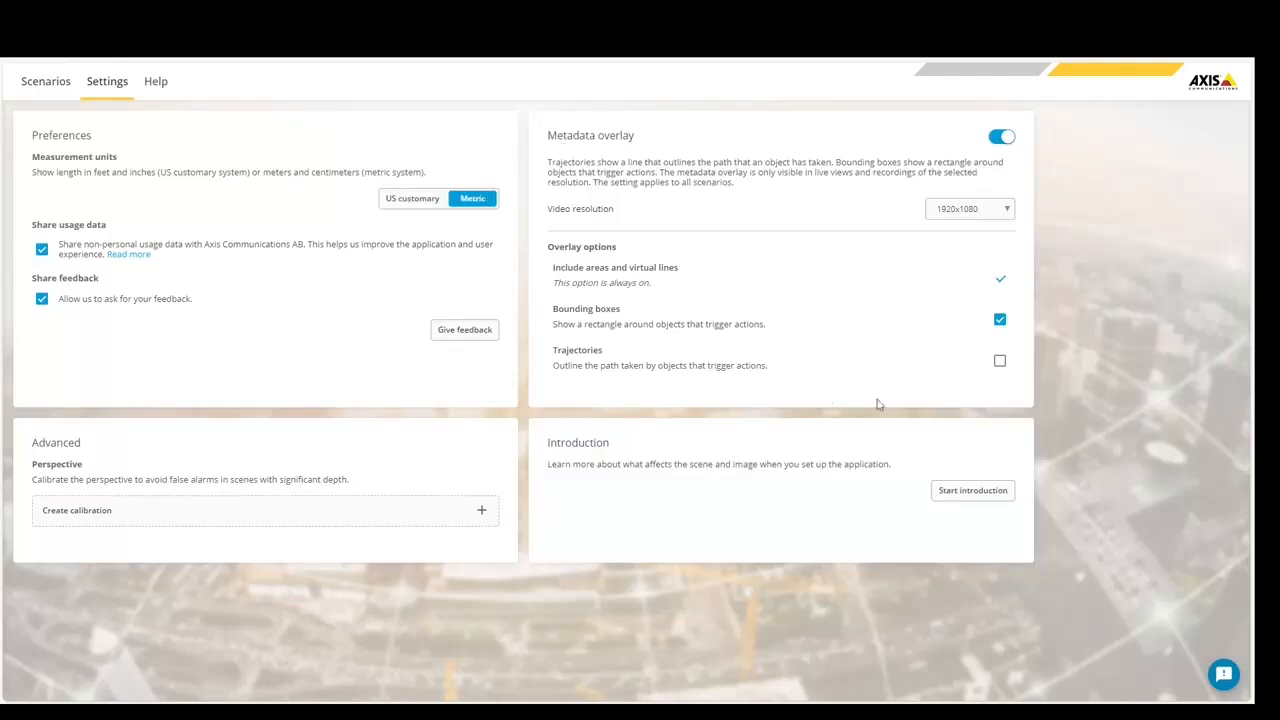
left_click(985, 209)
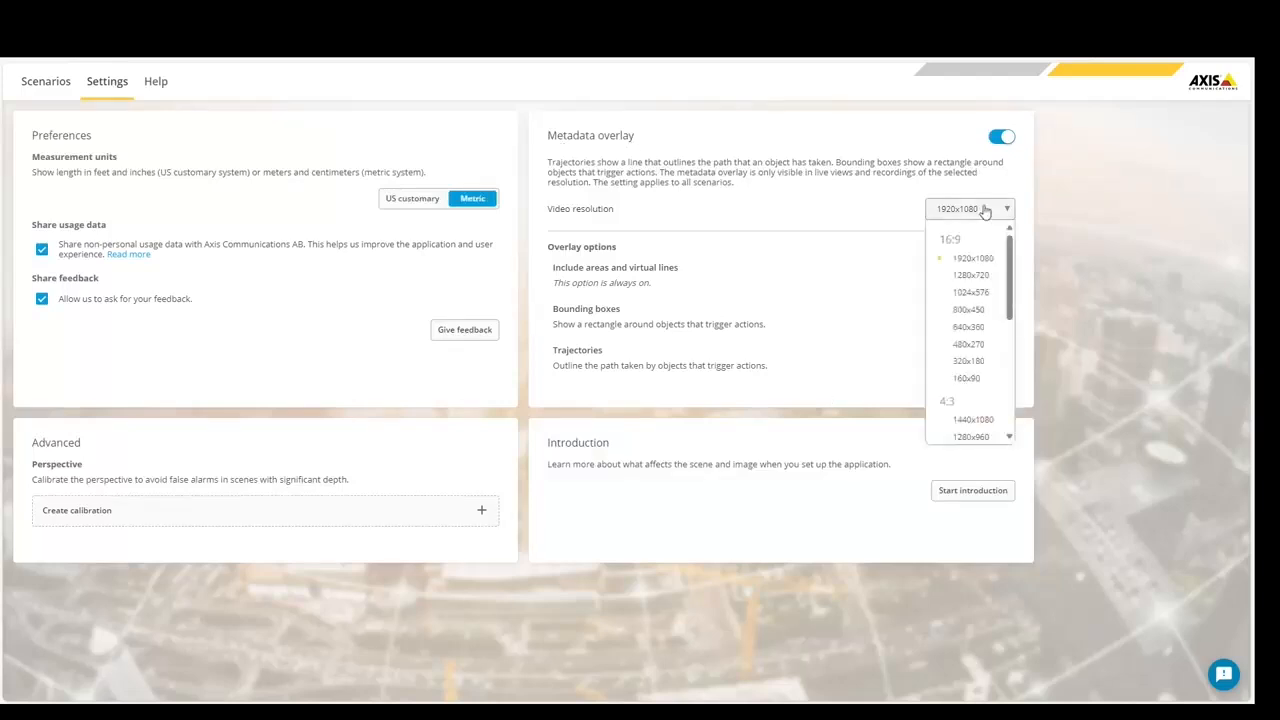
left_click(970, 275)
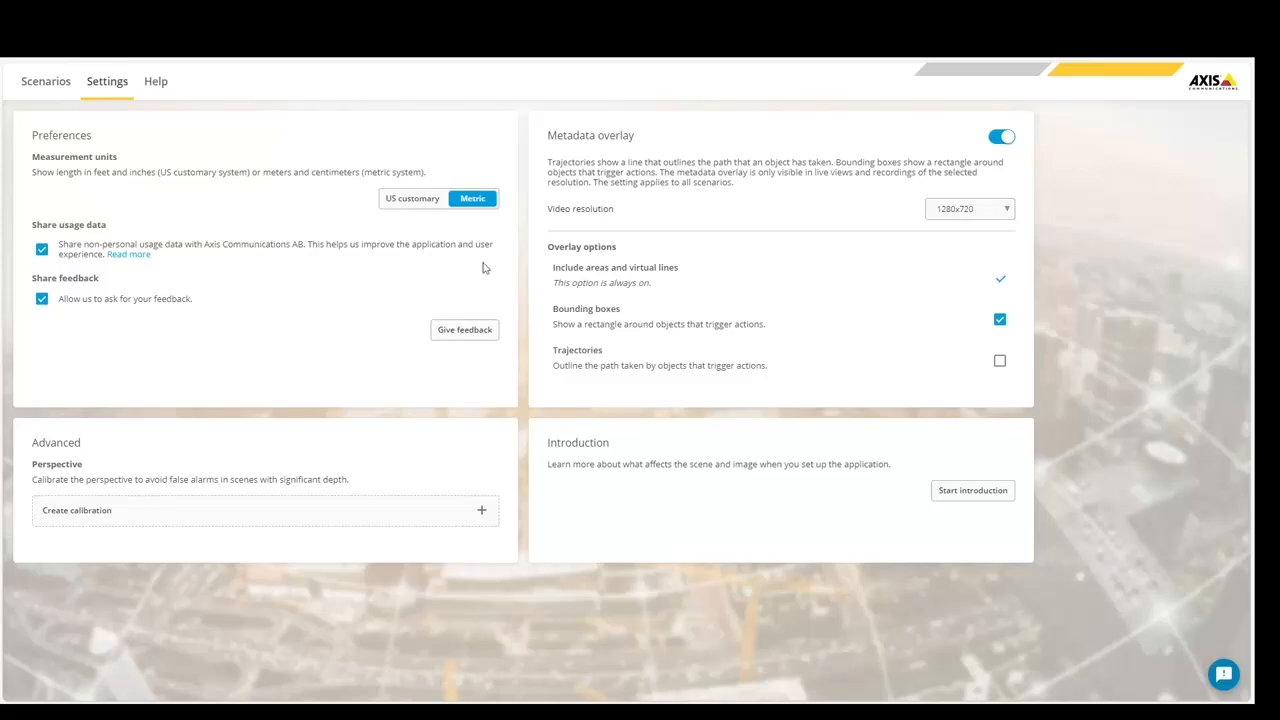
- Open Scenario 2 and run its test events
left_click(52, 82)
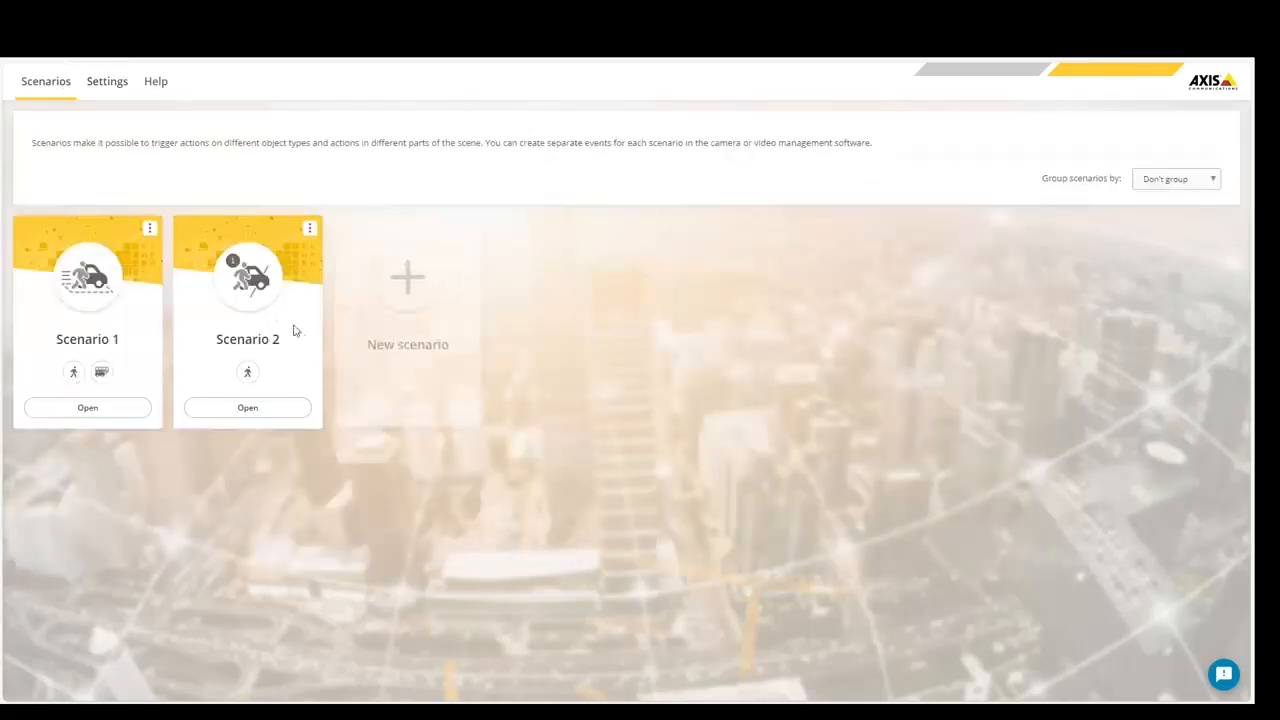
left_click(290, 405)
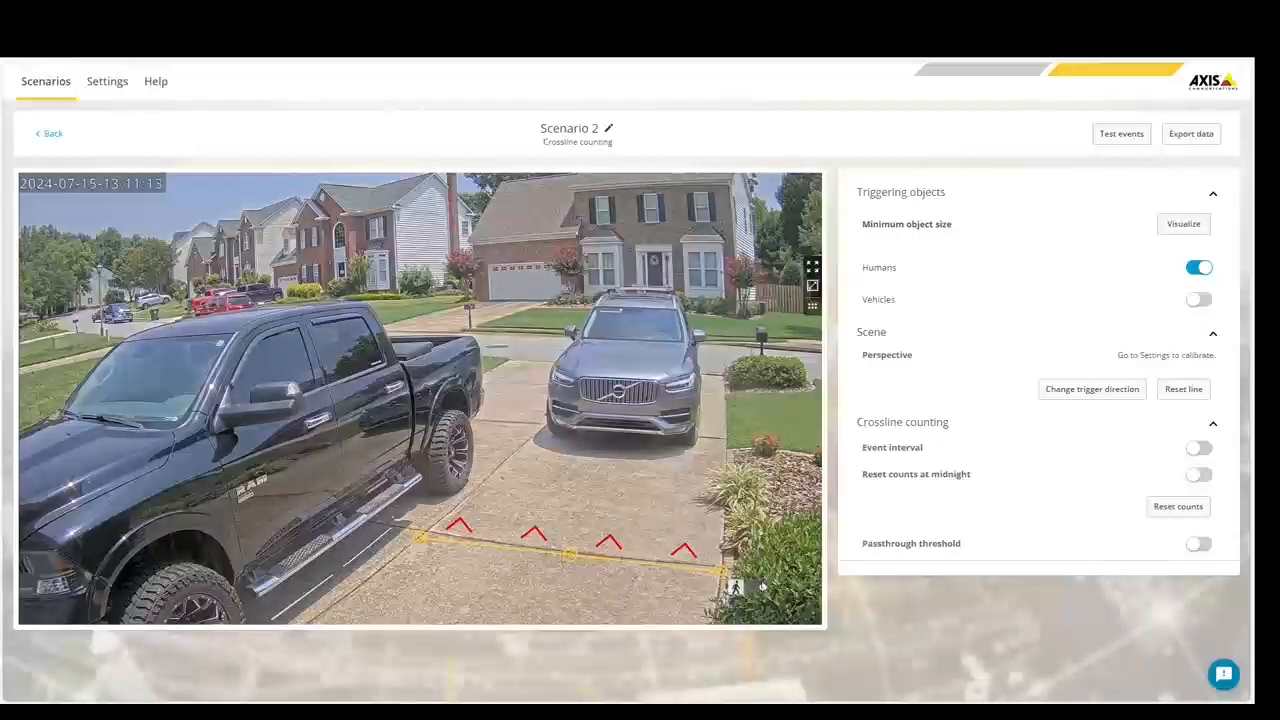
left_click(1145, 137)
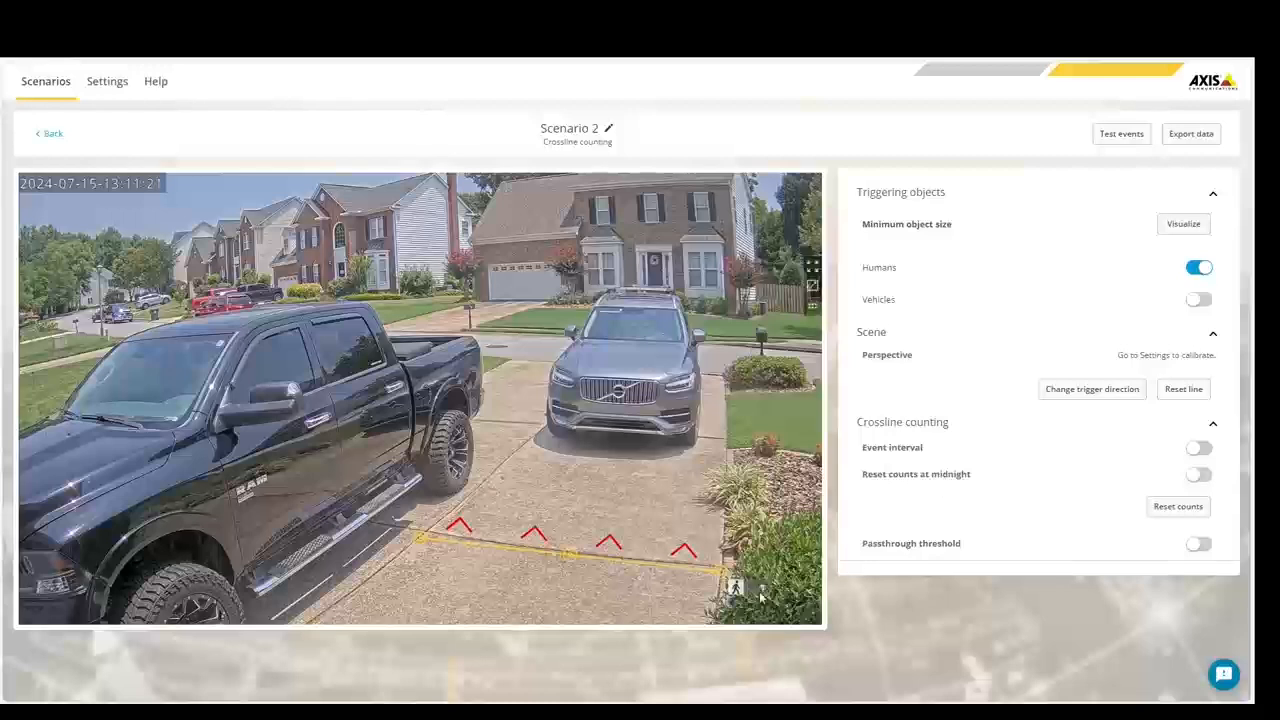